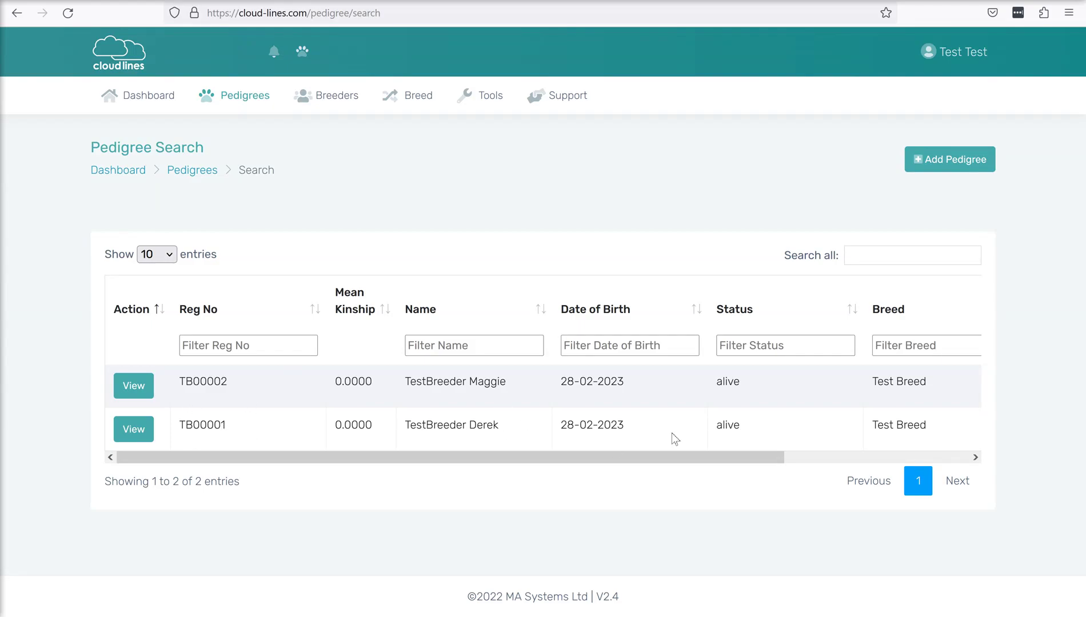
- Scroll the pedigree table sideways to see the details of TestBreeder Maggie and TestBreeder Derek
drag(722, 462, 626, 466)
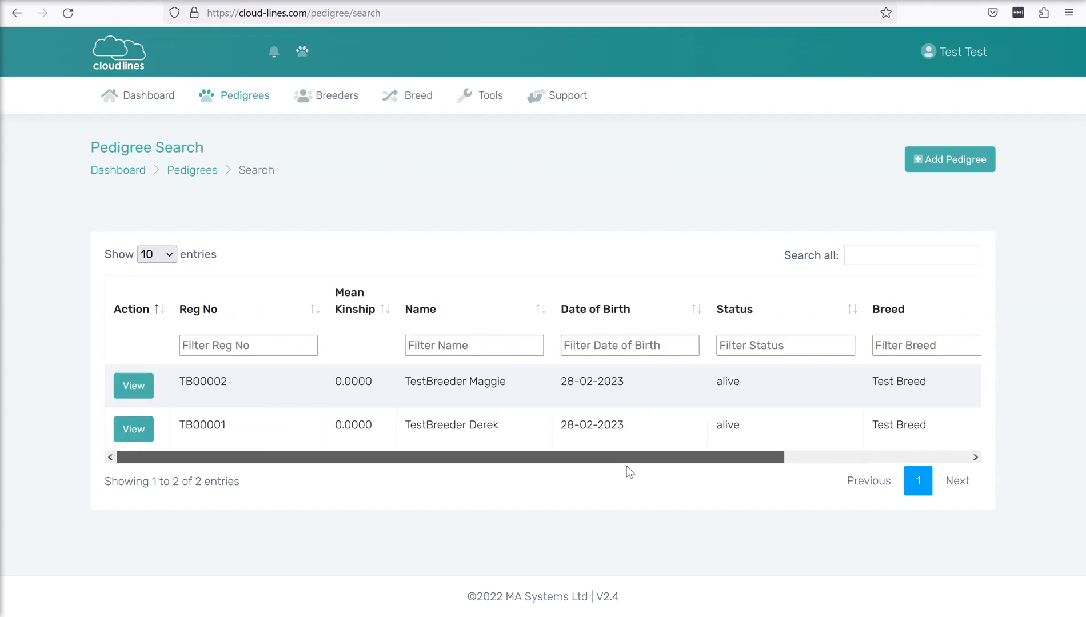
- Start a new pedigree with breeder TestBreeder and current owner TestOwner
click(940, 169)
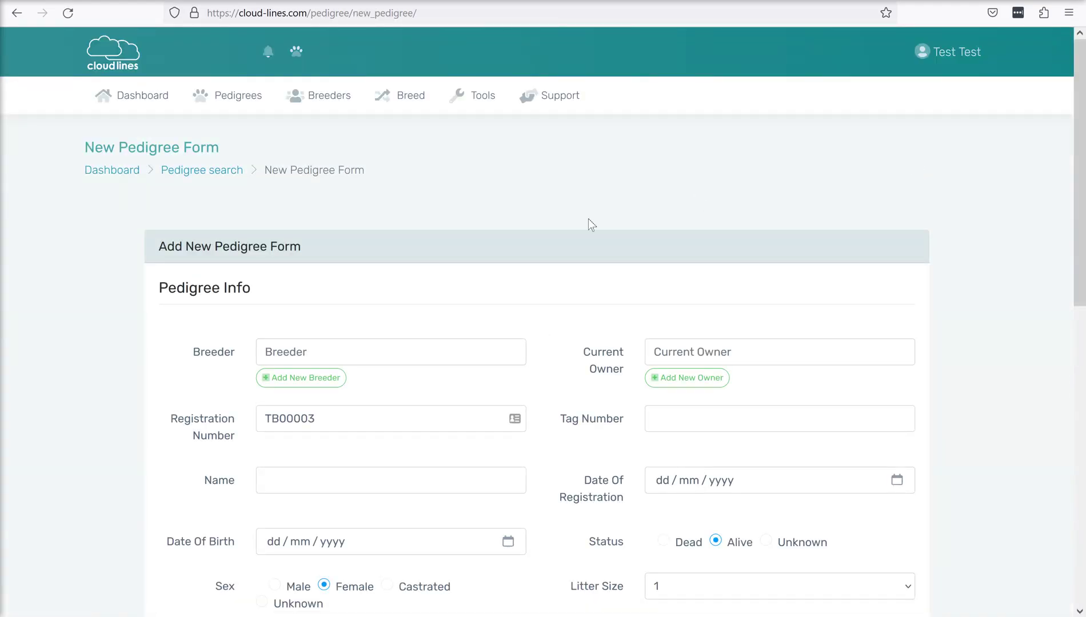
click(453, 353)
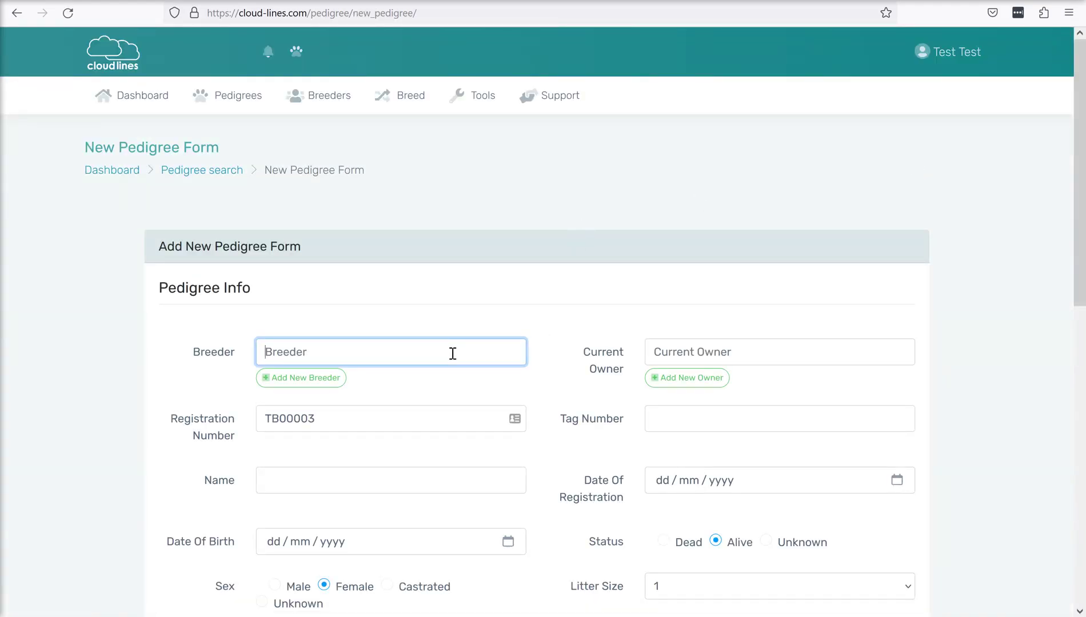
text(T)
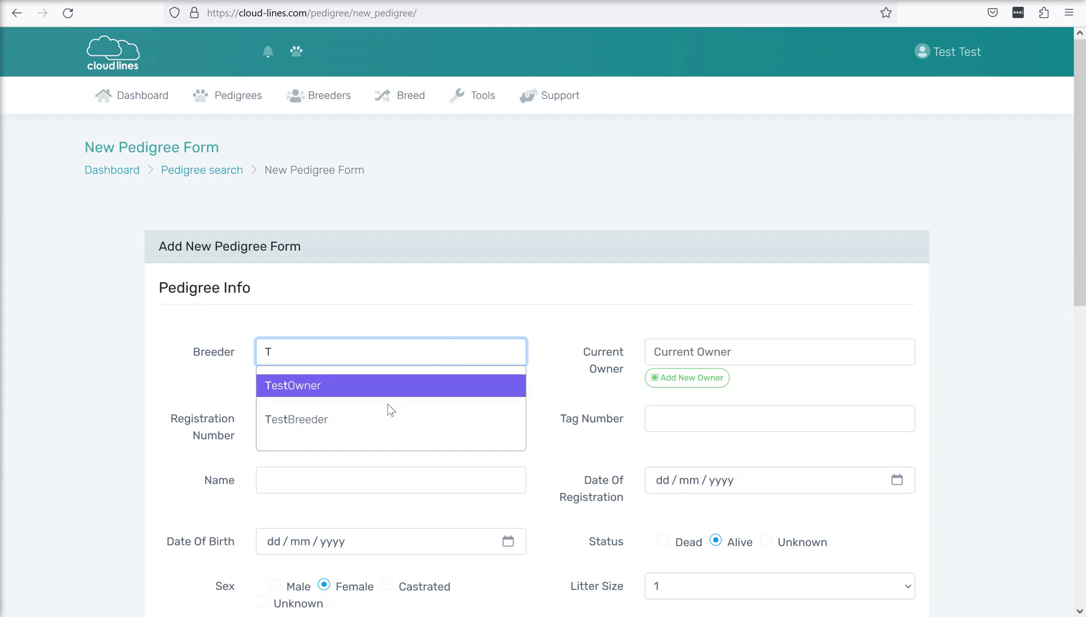
click(375, 423)
click(727, 355)
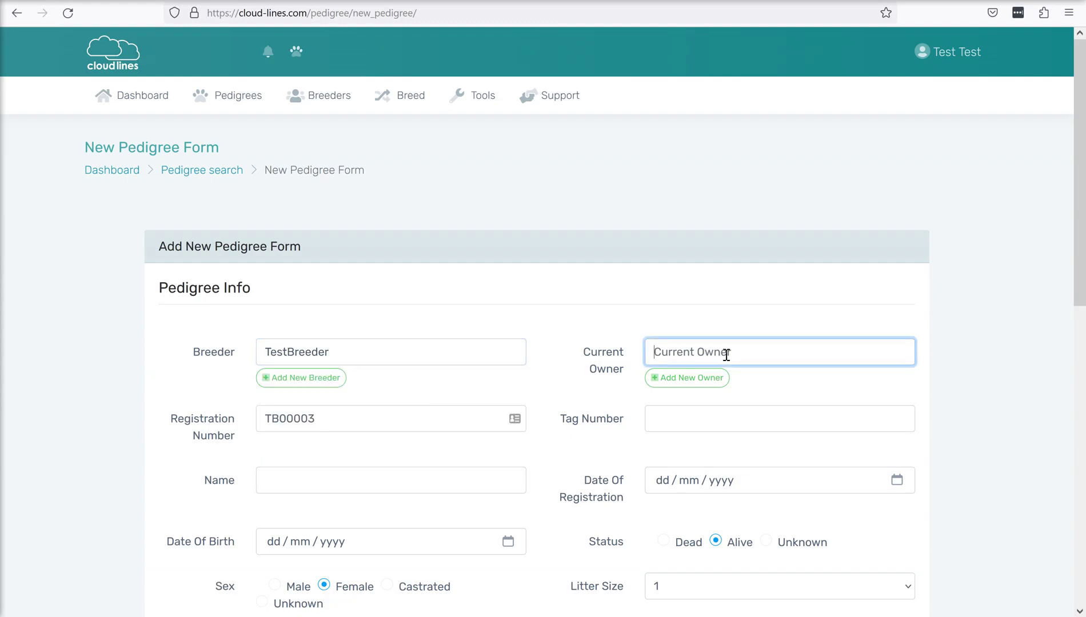
text(T)
click(709, 380)
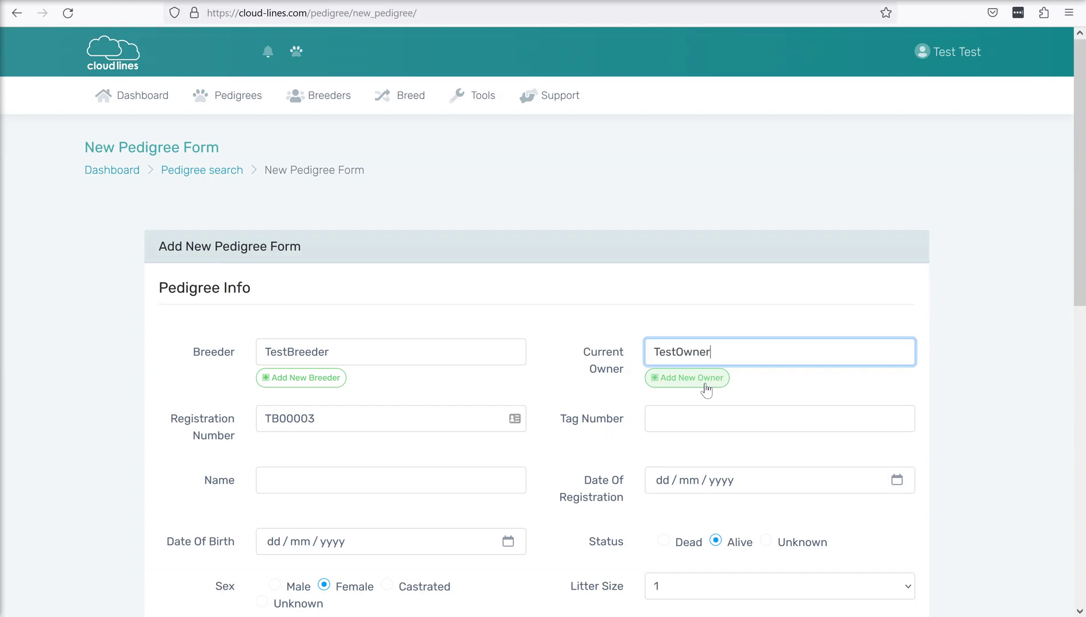
- Keep registration TB00003, then enter tag Uk2020202 and name 'TestBreeder Child'
scroll(367, 406, down, 1)
click(323, 348)
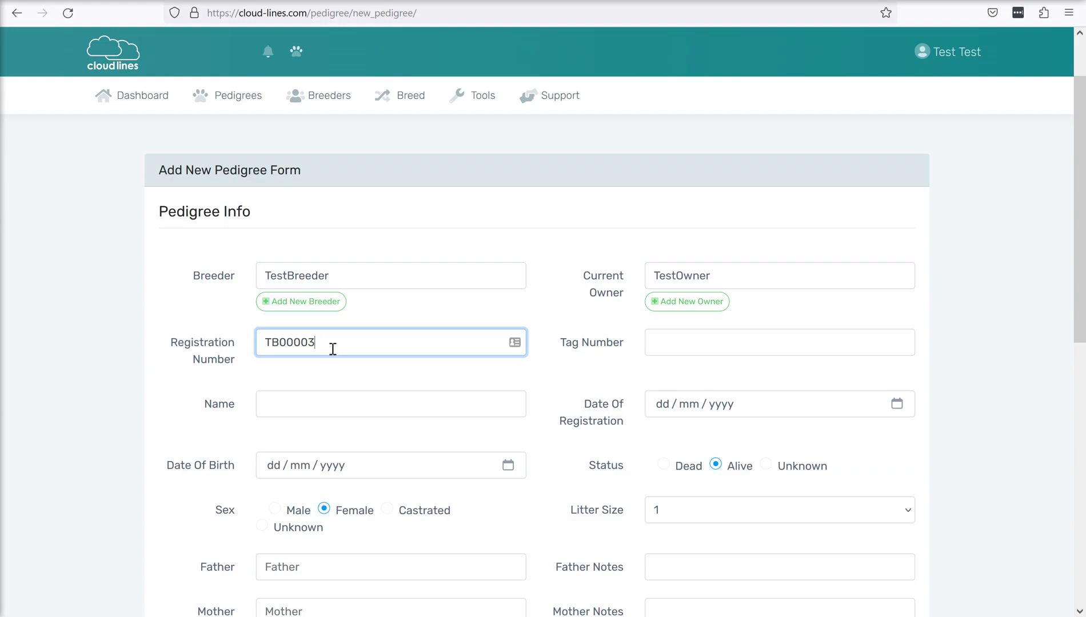
click(280, 342)
text(GN)
key(BackSpace)
key(BackSpace)
click(688, 343)
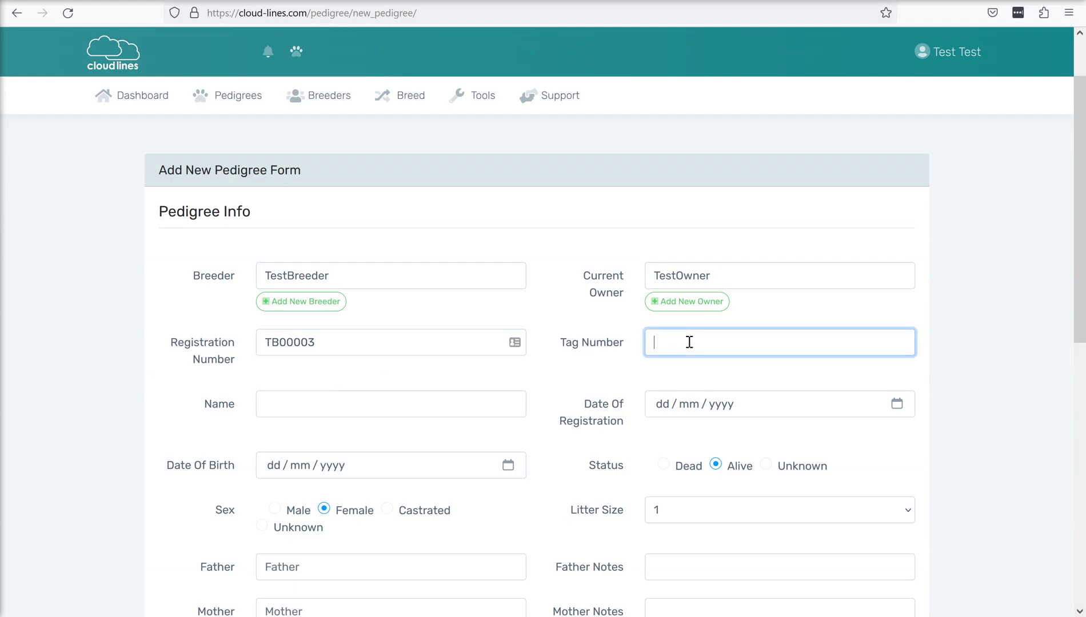
text(Uk2020202)
click(407, 403)
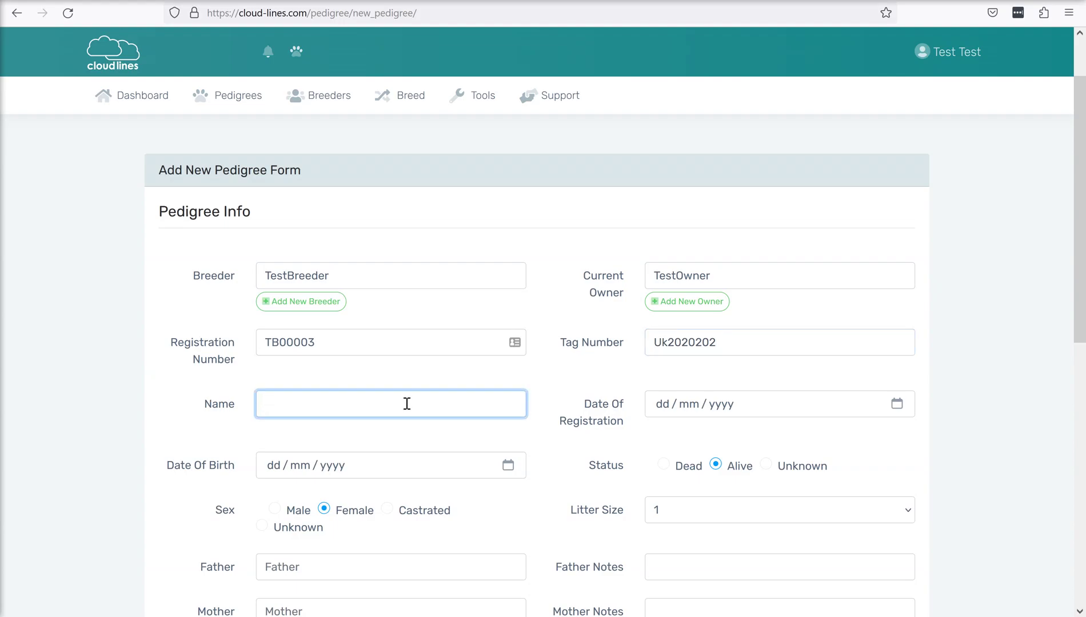
text(TestBreeder Child)
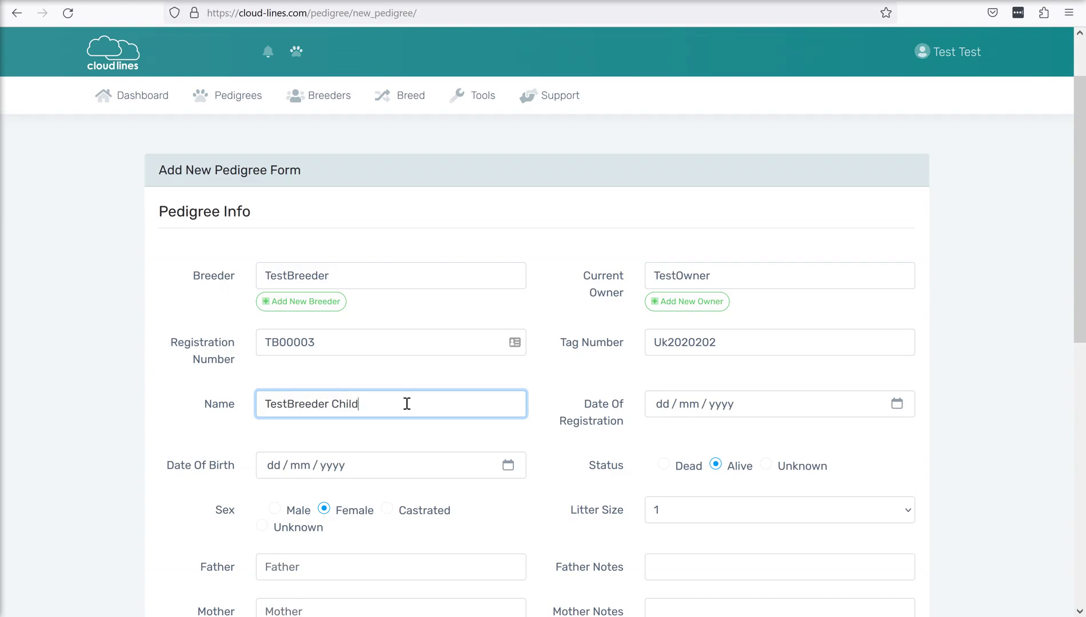
- Set registration date 29/03/2023 and birth date 08/03/2023 with the calendar pickers
scroll(407, 404, down, 3)
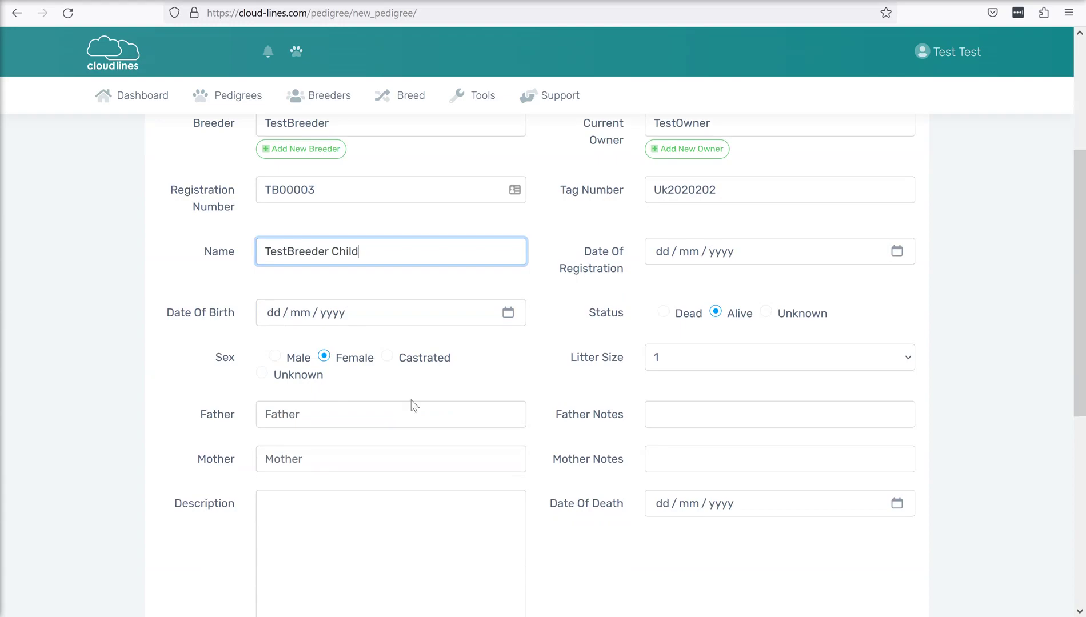
click(897, 252)
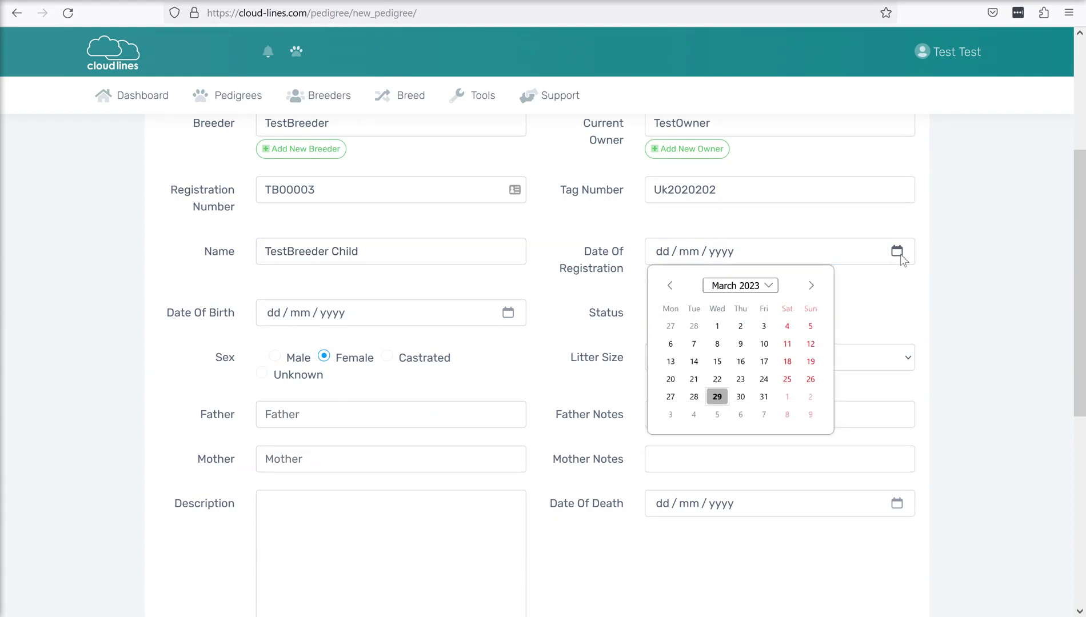
click(717, 398)
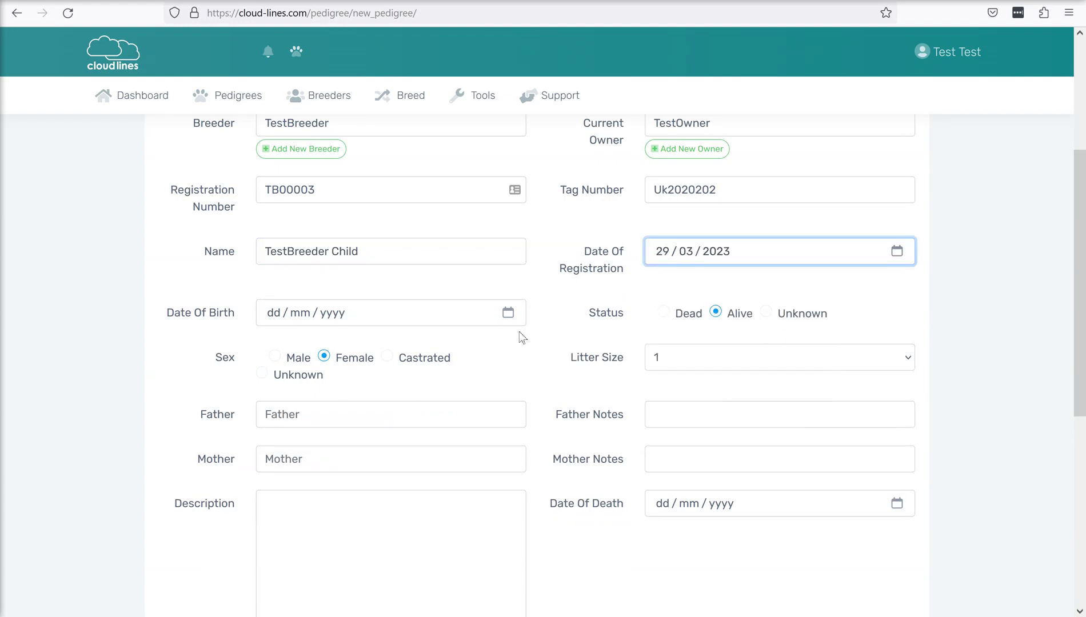
click(510, 318)
click(280, 347)
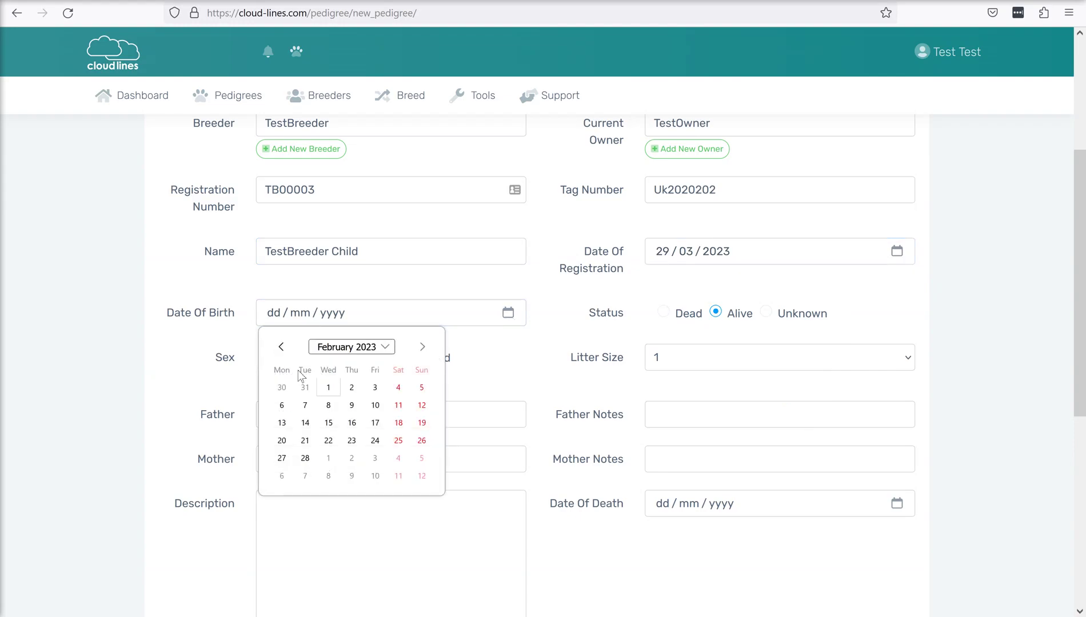
click(422, 347)
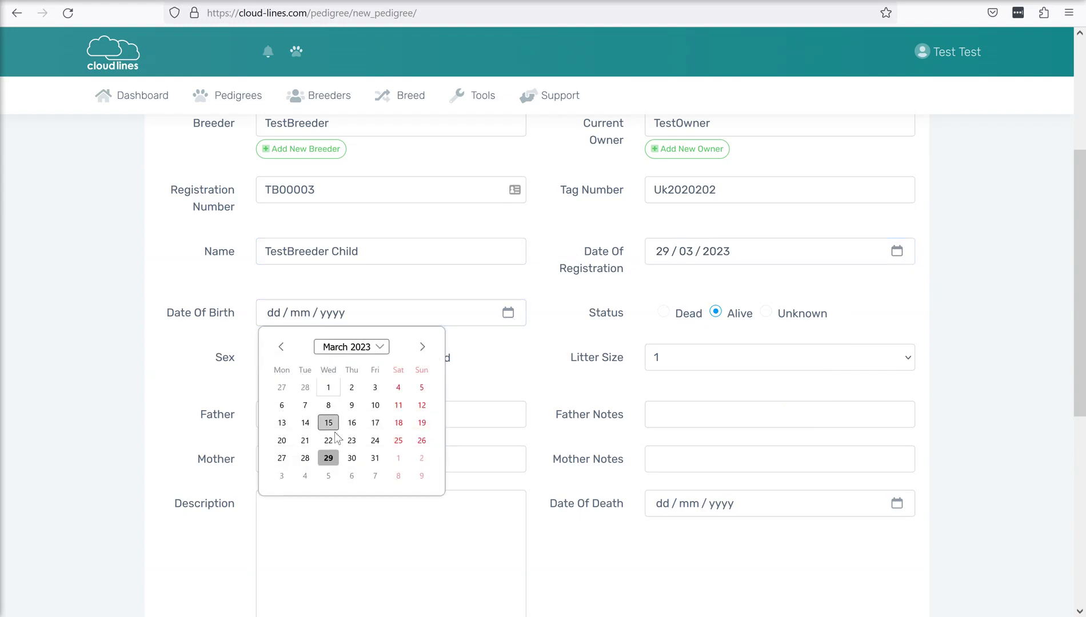
click(328, 405)
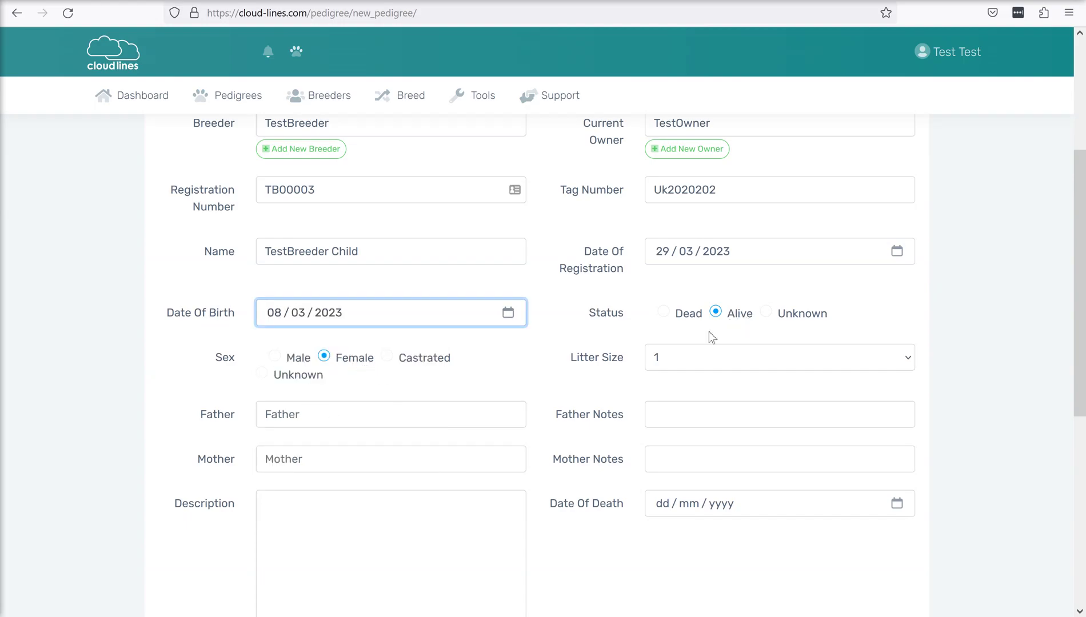
- Search the Father field for a match, ending with 'TB0' entered
scroll(708, 332, down, 2)
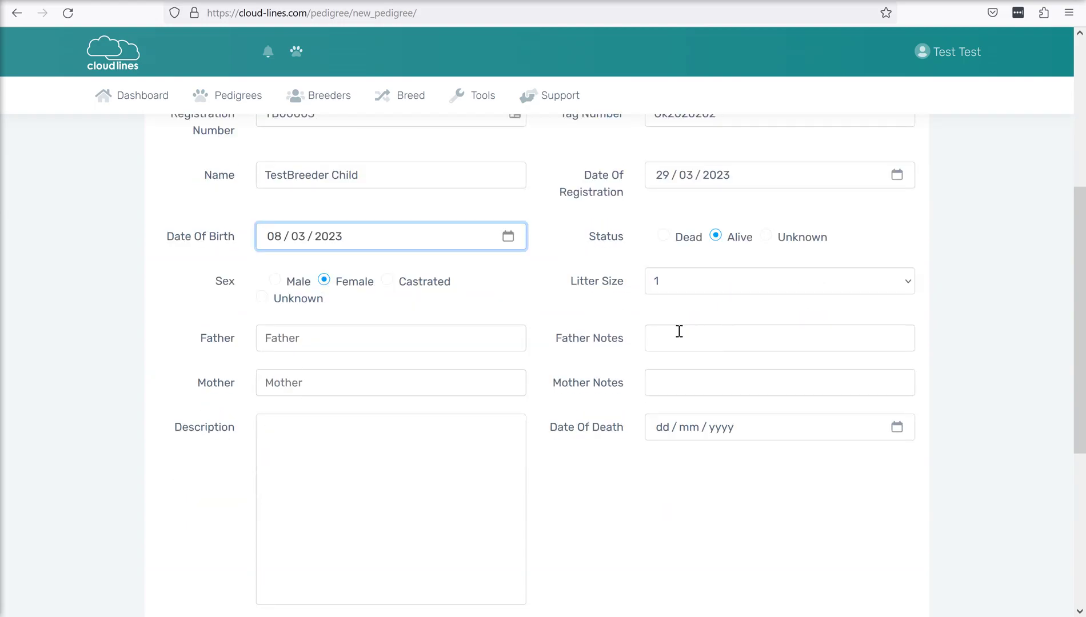
click(321, 340)
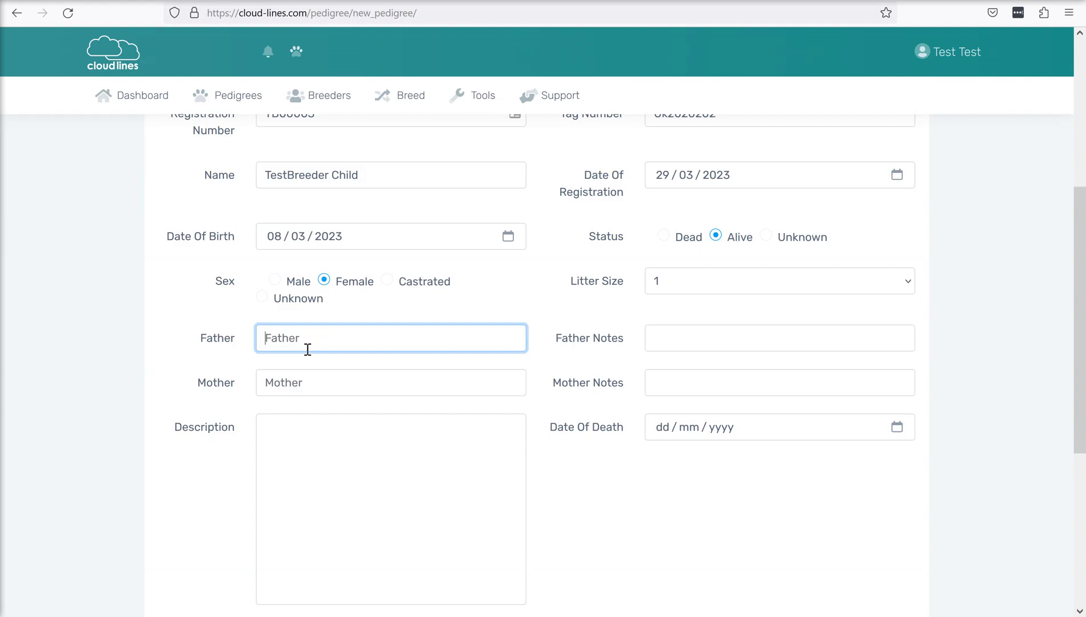
text(TB)
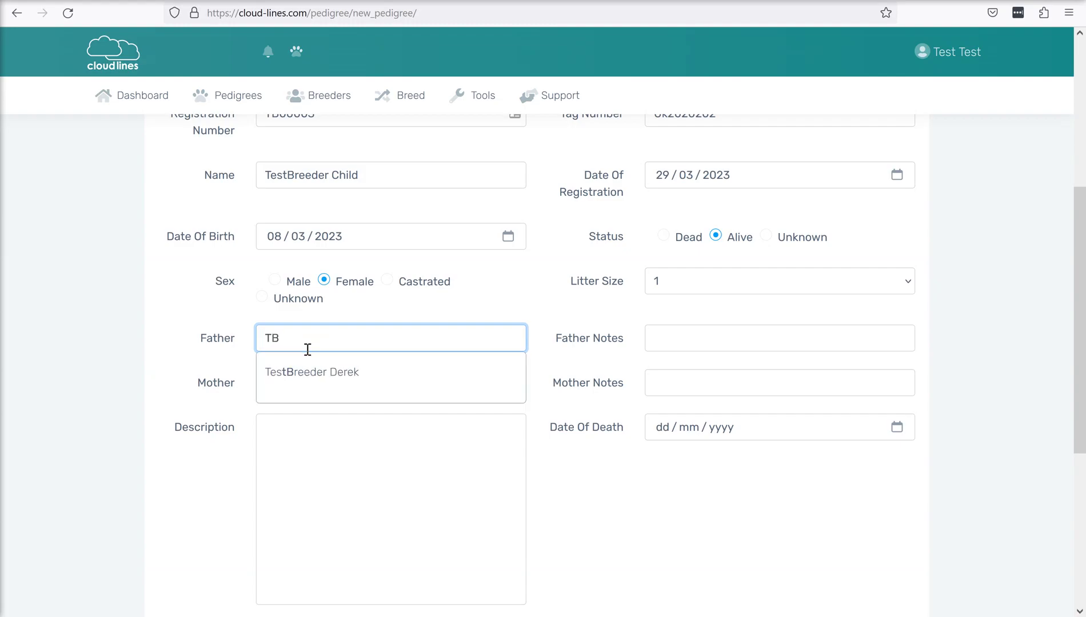
key(BackSpace)
key(BackSpace)
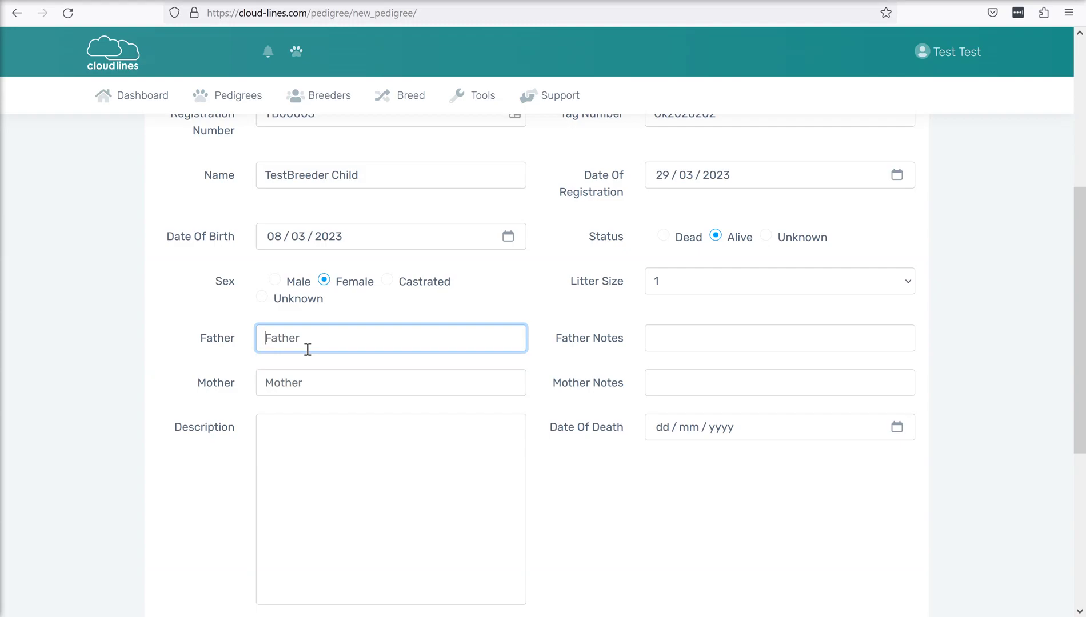
text(Derek)
key(BackSpace)
key(BackSpace)
key(BackSpace)
key(BackSpace)
key(BackSpace)
text(TB)
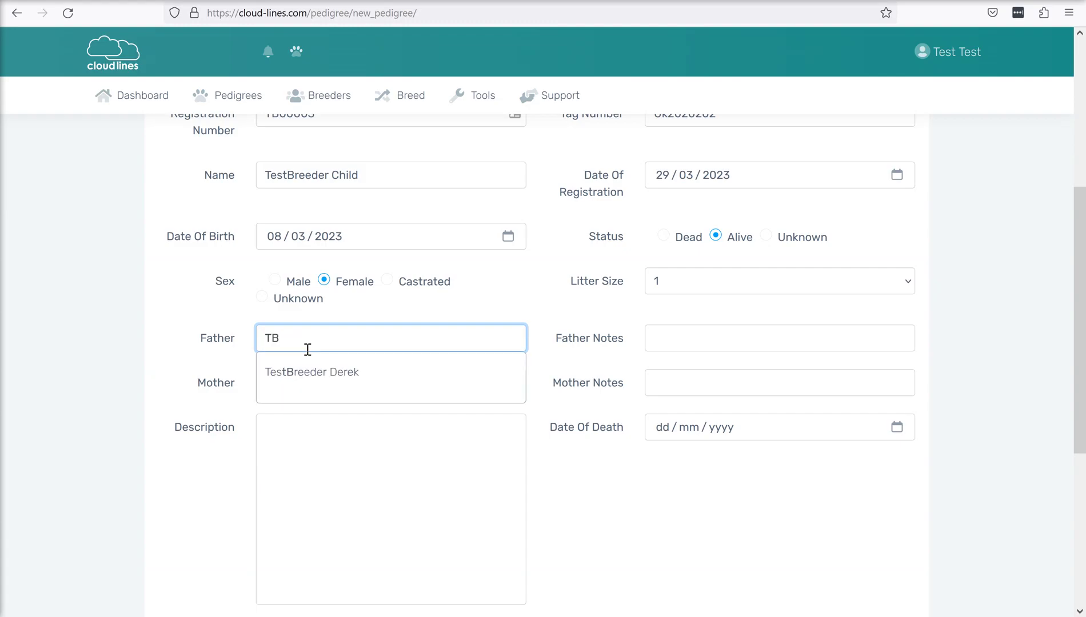
text(0)
- Link father TB00001 (TestBreeder Derek) and mother TestBreeder Maggie, found by searching 'Mag'
click(307, 372)
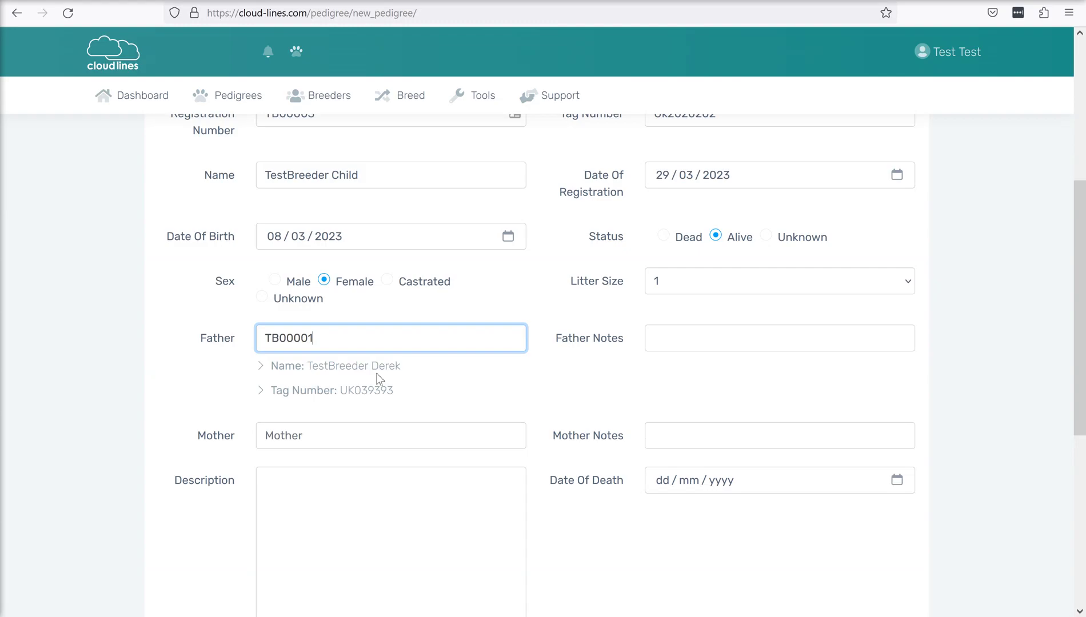
click(314, 435)
text(Mag)
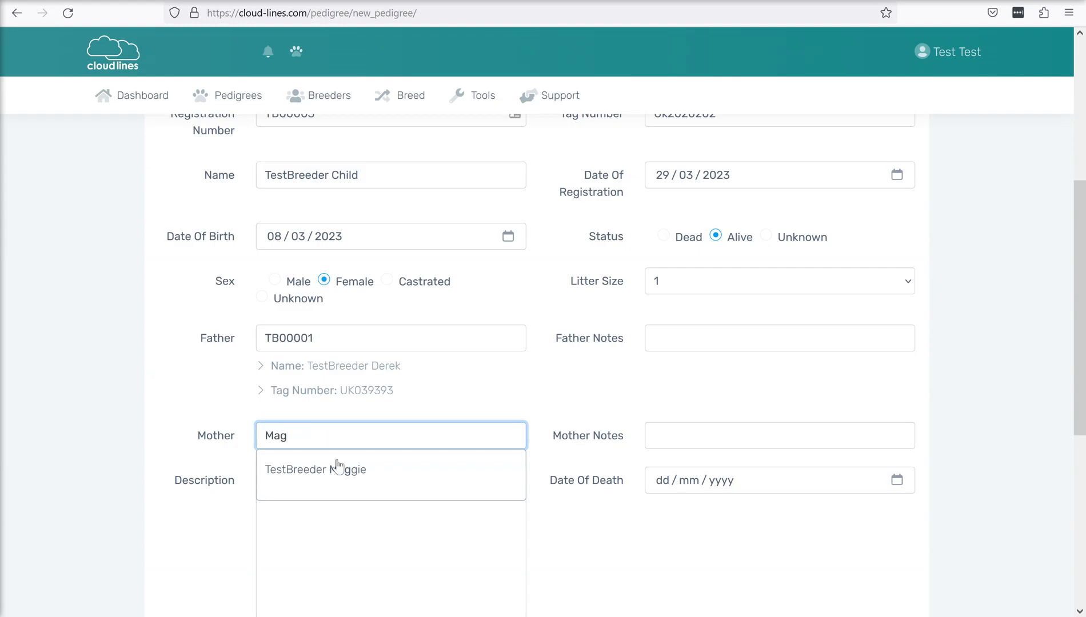
click(354, 477)
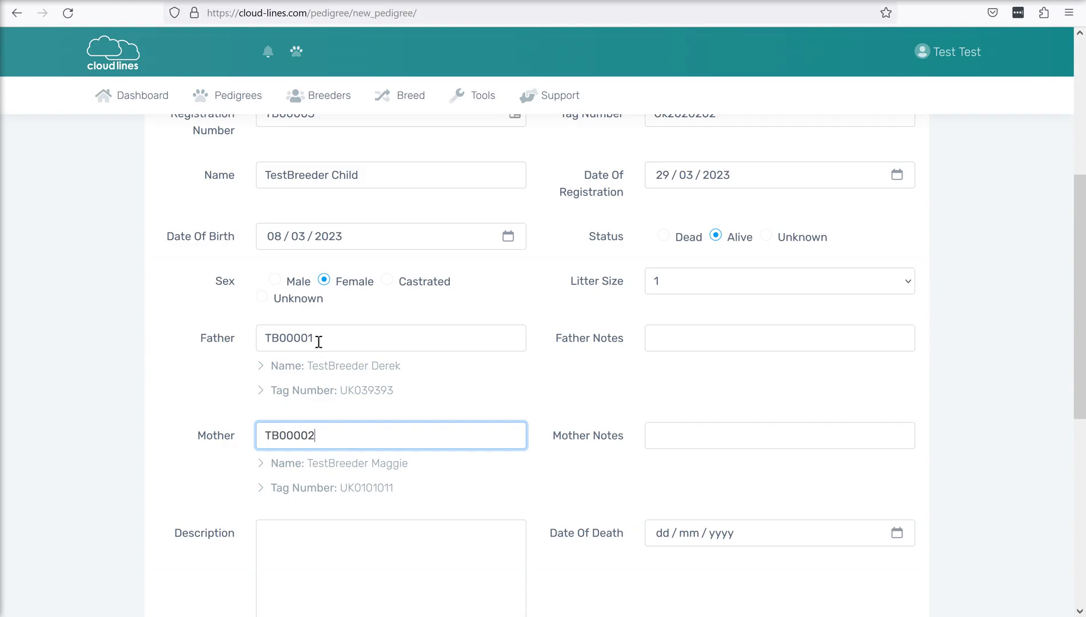
scroll(363, 443, down, 1)
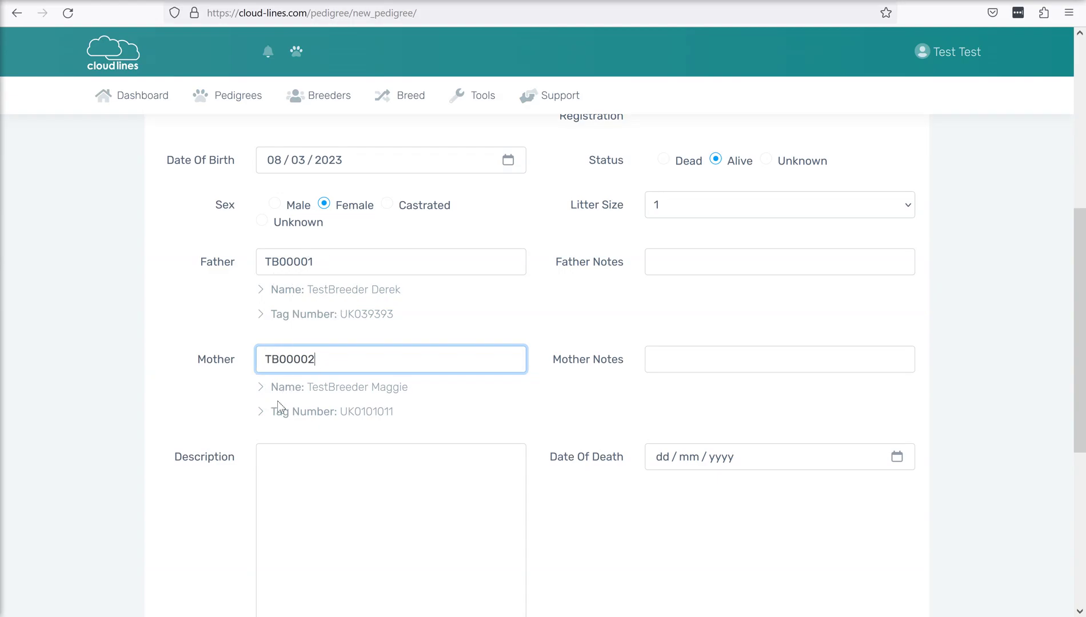
- Enter the pedigree description 'my 1st offspring'
scroll(297, 418, down, 2)
click(314, 432)
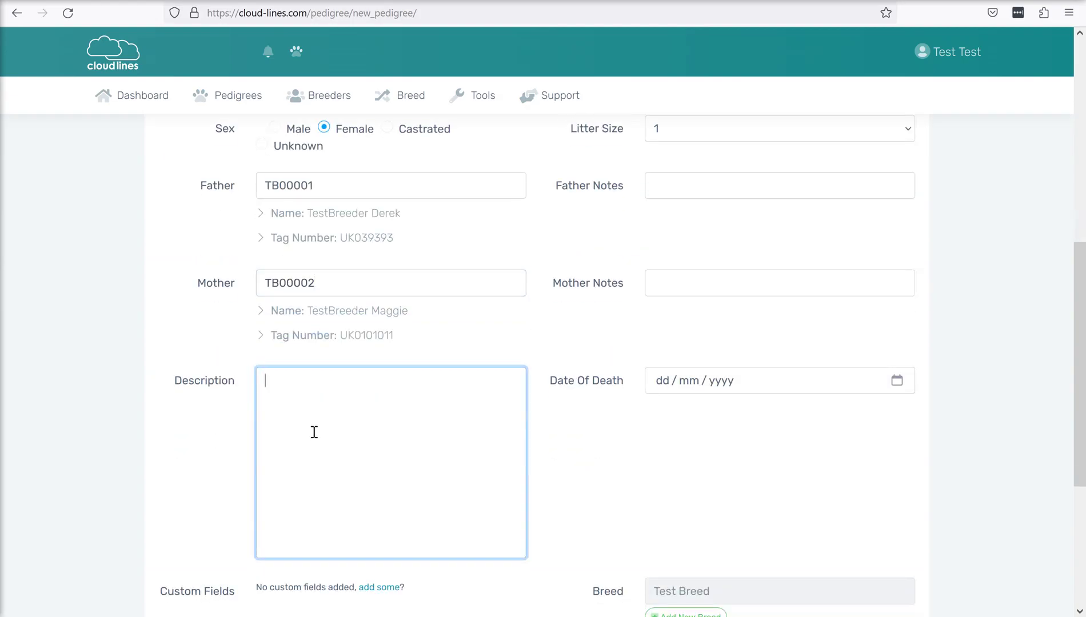
text(my 1st offspring)
- Submit the new pedigree and confirm saving it
scroll(316, 429, down, 2)
scroll(720, 339, down, 2)
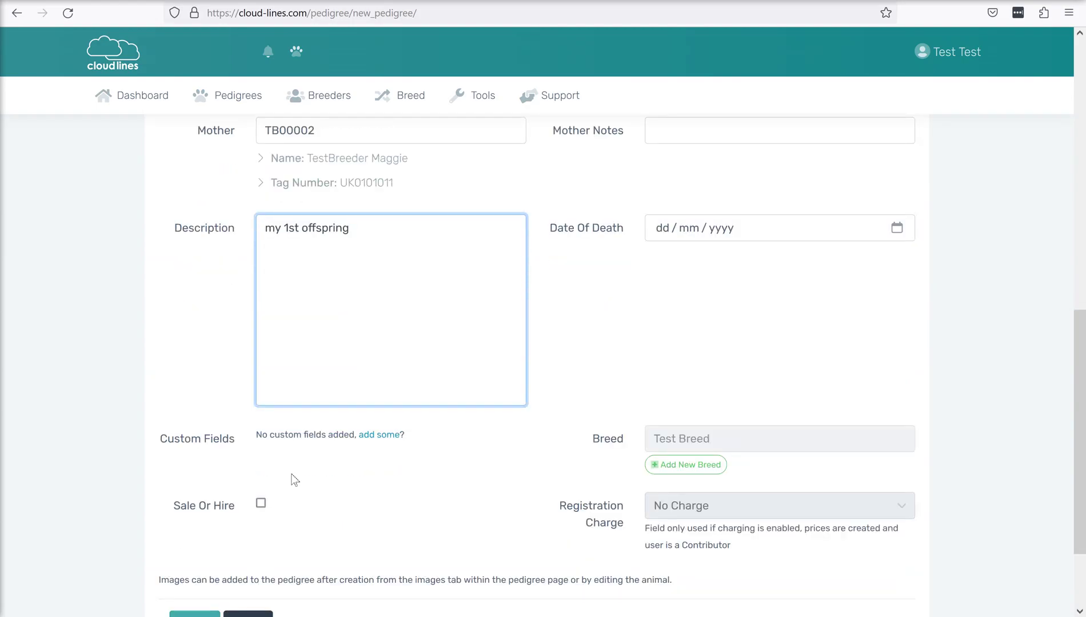
scroll(325, 488, down, 1)
scroll(325, 488, down, 1)
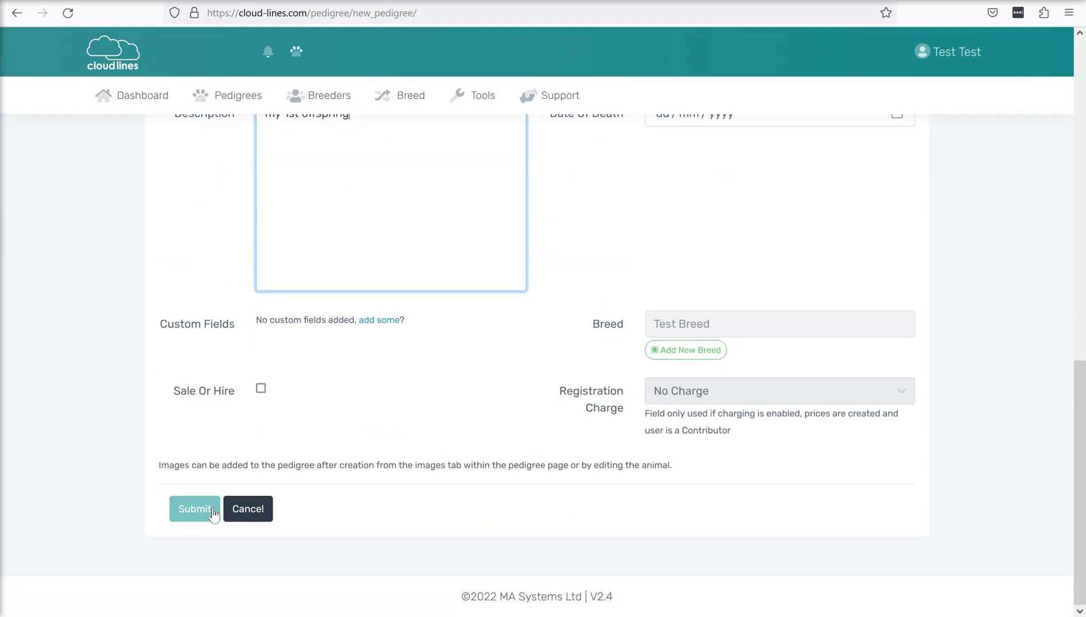
click(213, 515)
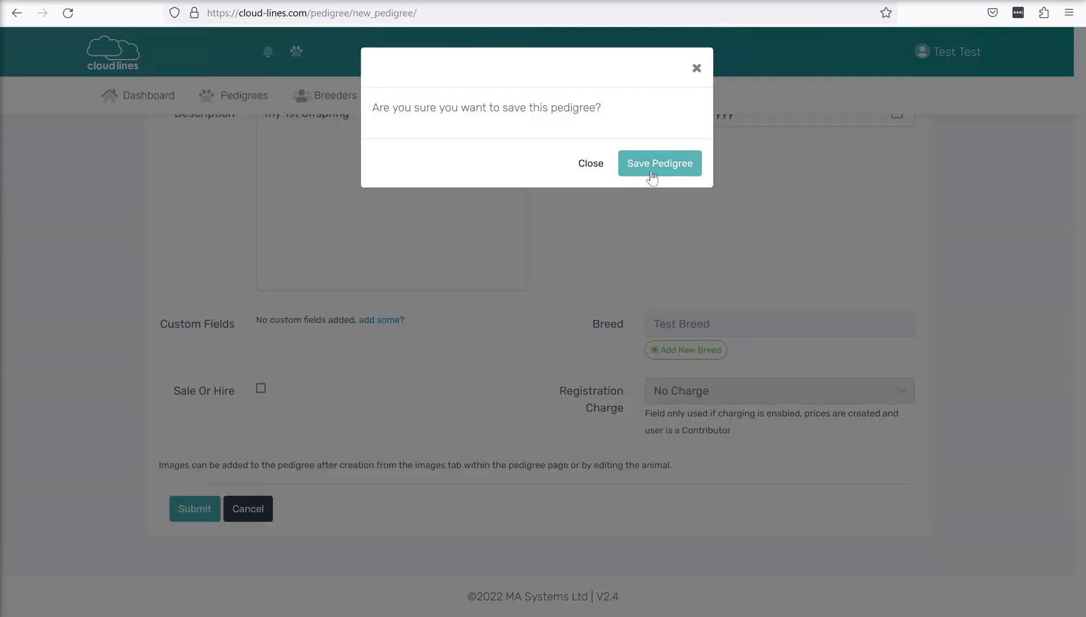
click(652, 176)
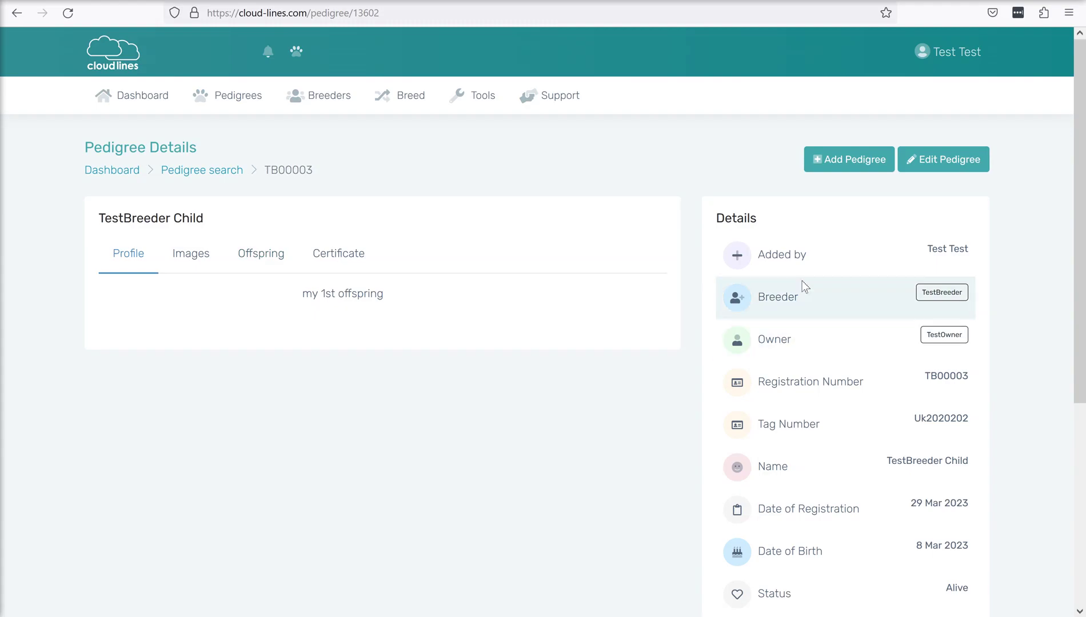
scroll(824, 380, down, 1)
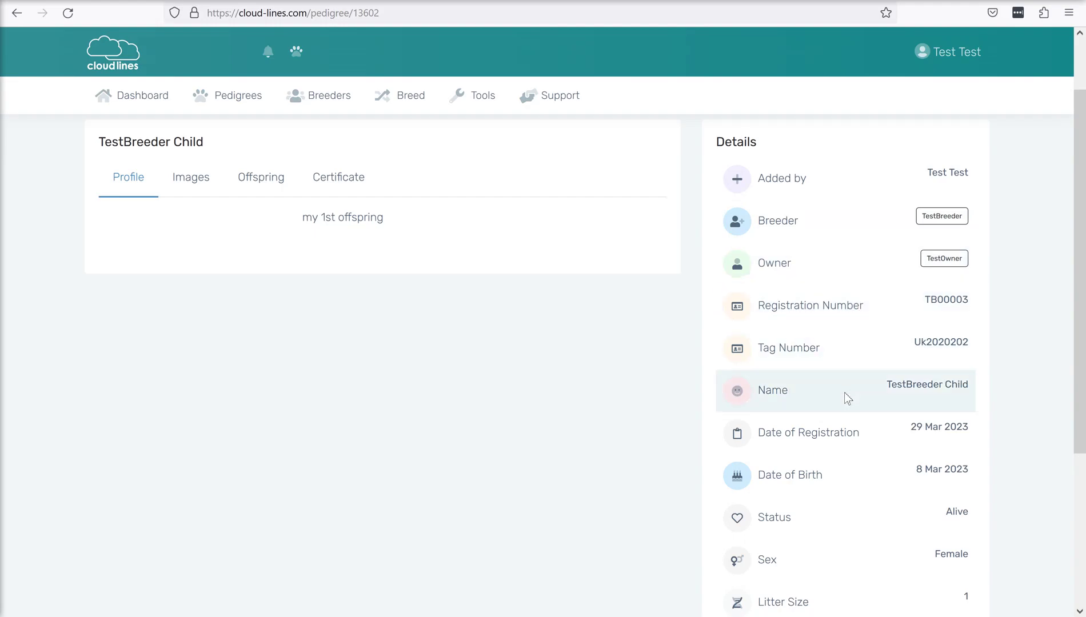
scroll(852, 392, down, 1)
scroll(861, 401, down, 1)
scroll(832, 487, down, 1)
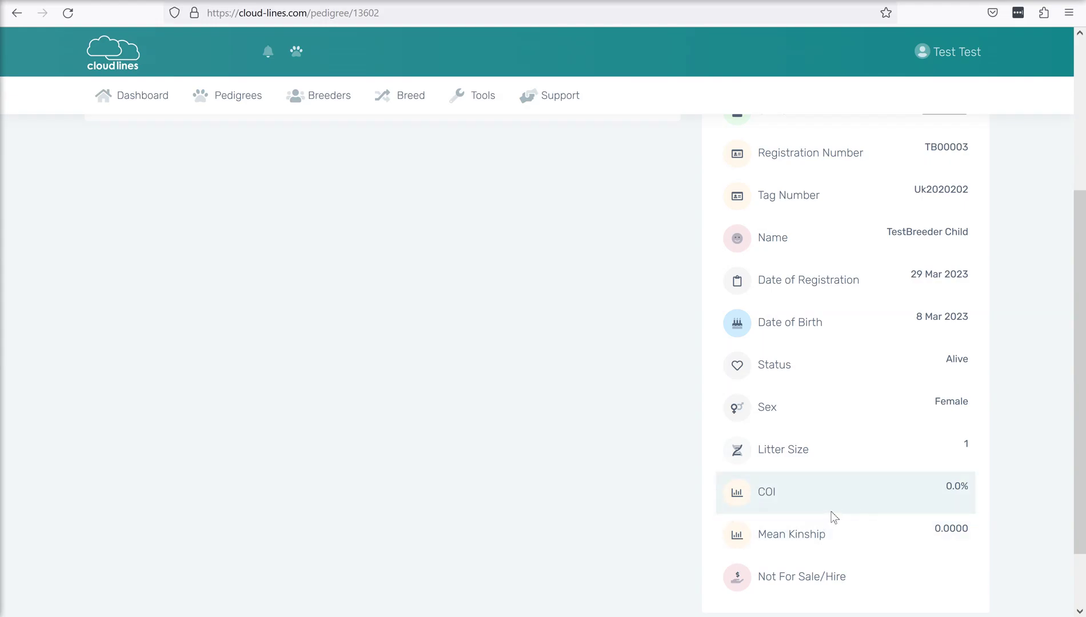
scroll(834, 523, up, 3)
scroll(834, 526, up, 1)
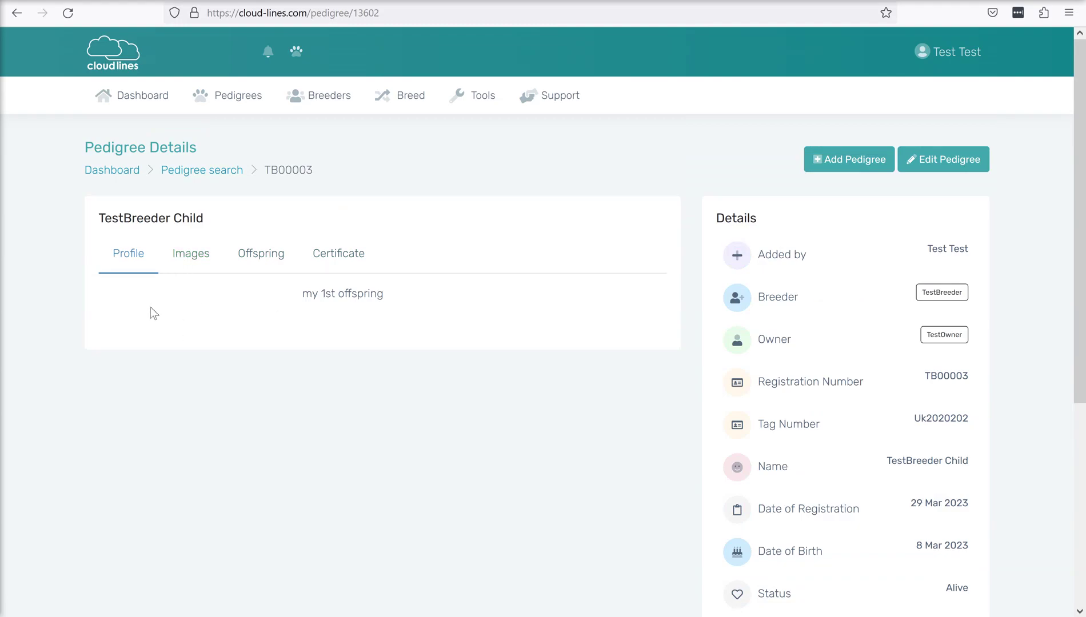
- Browse the child's Images and Profile sections, then view Offspring, which shows none yet
click(190, 261)
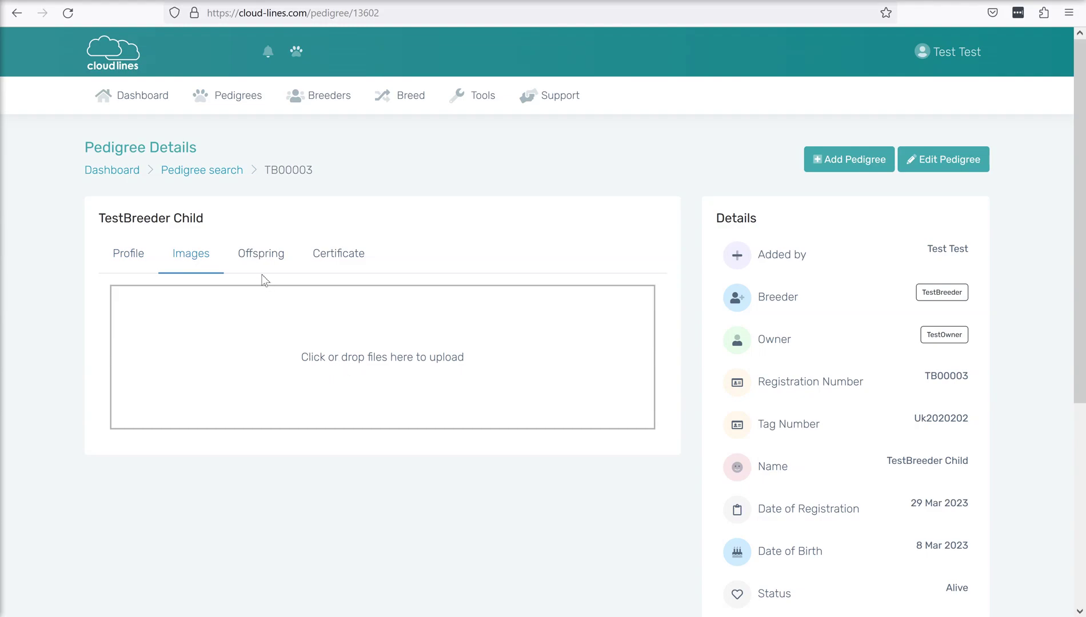
click(123, 268)
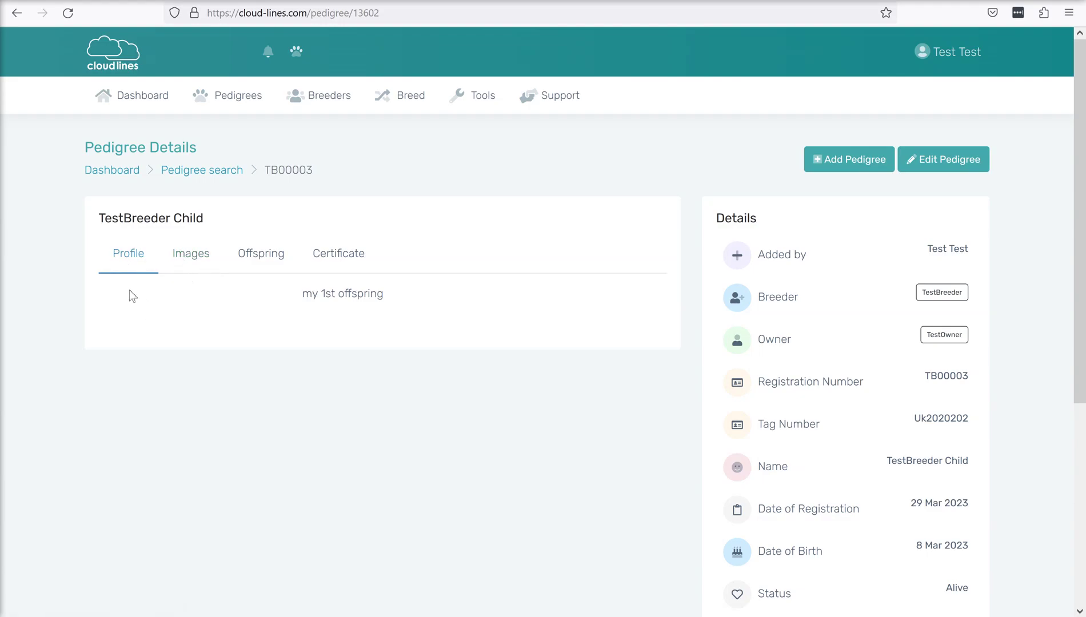
click(192, 267)
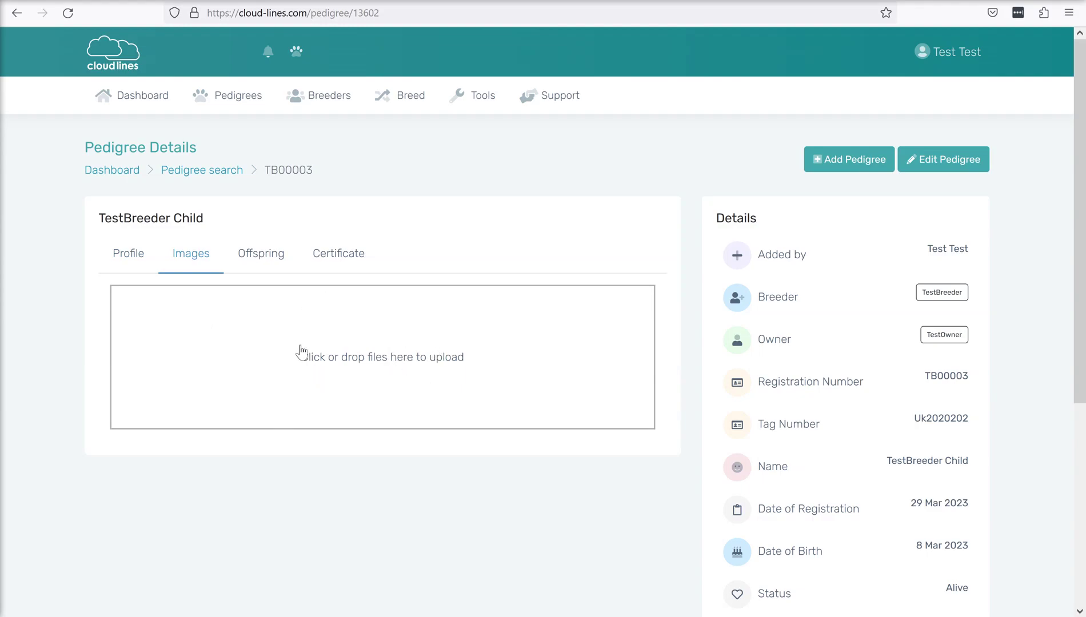
click(263, 265)
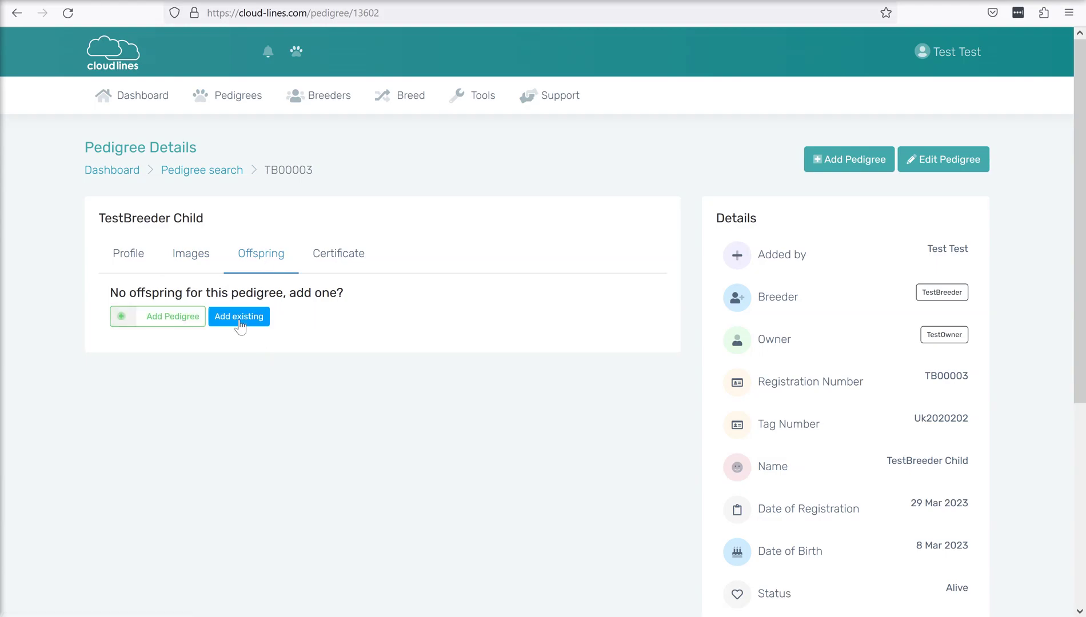
click(338, 266)
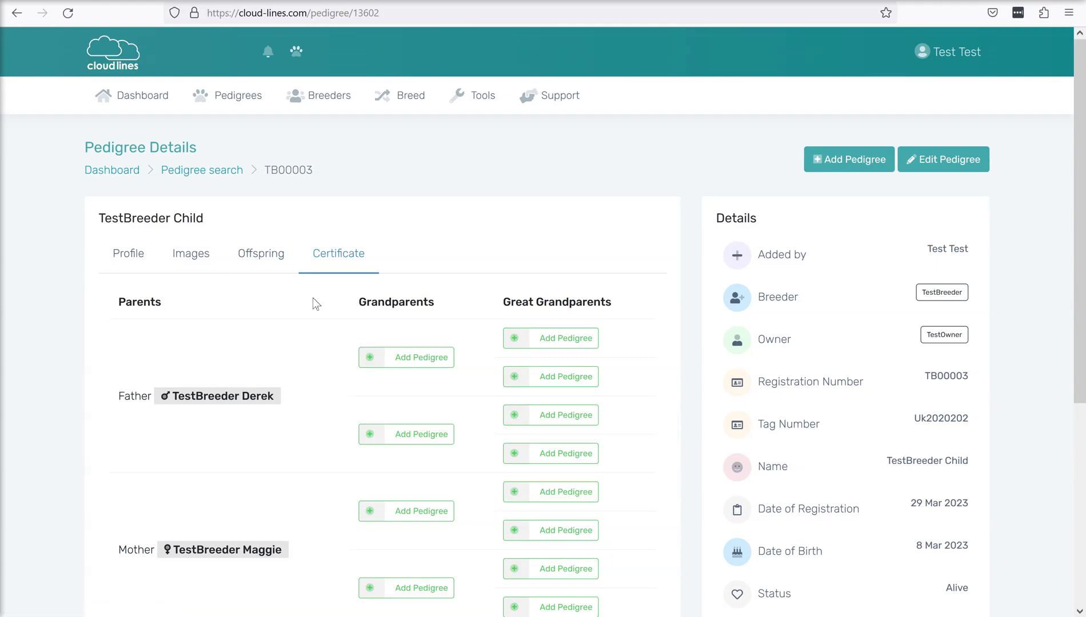
scroll(313, 298, down, 2)
mouse_move(220, 332)
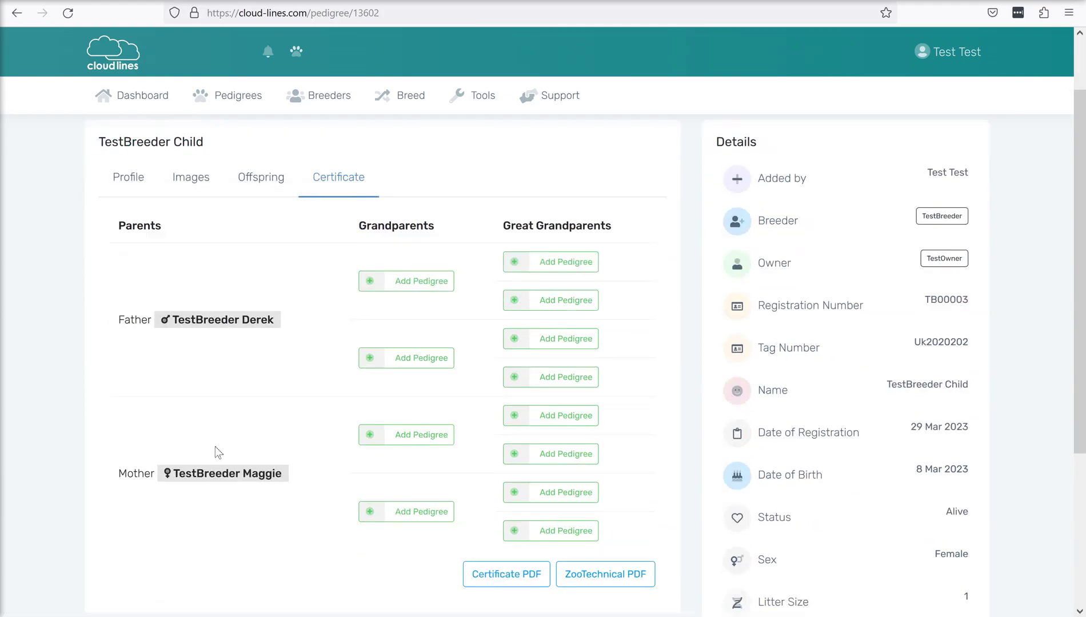
mouse_move(212, 477)
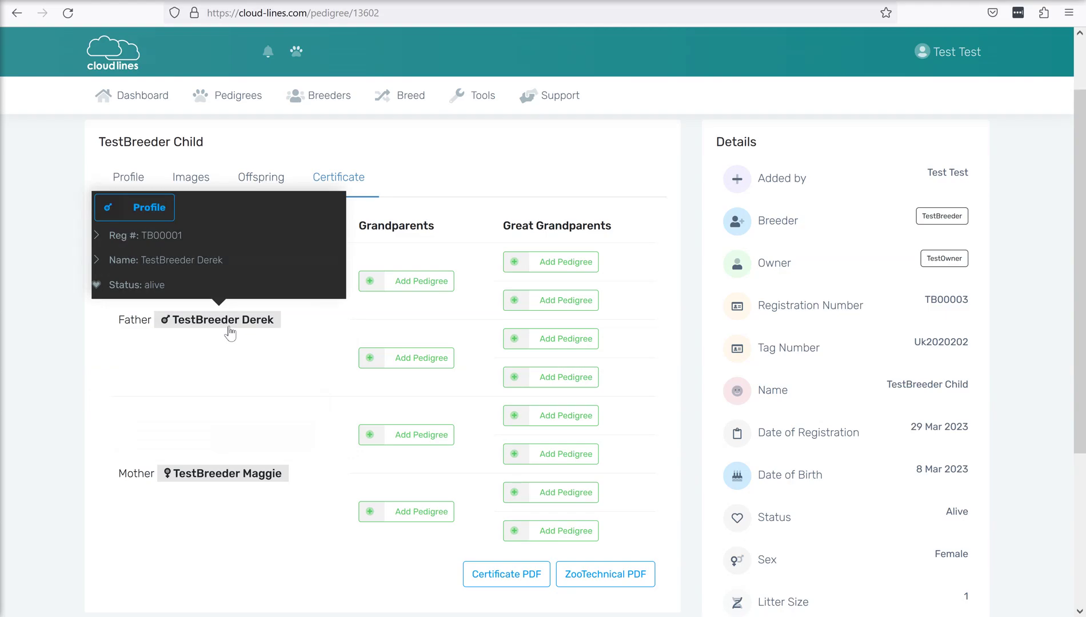
click(142, 210)
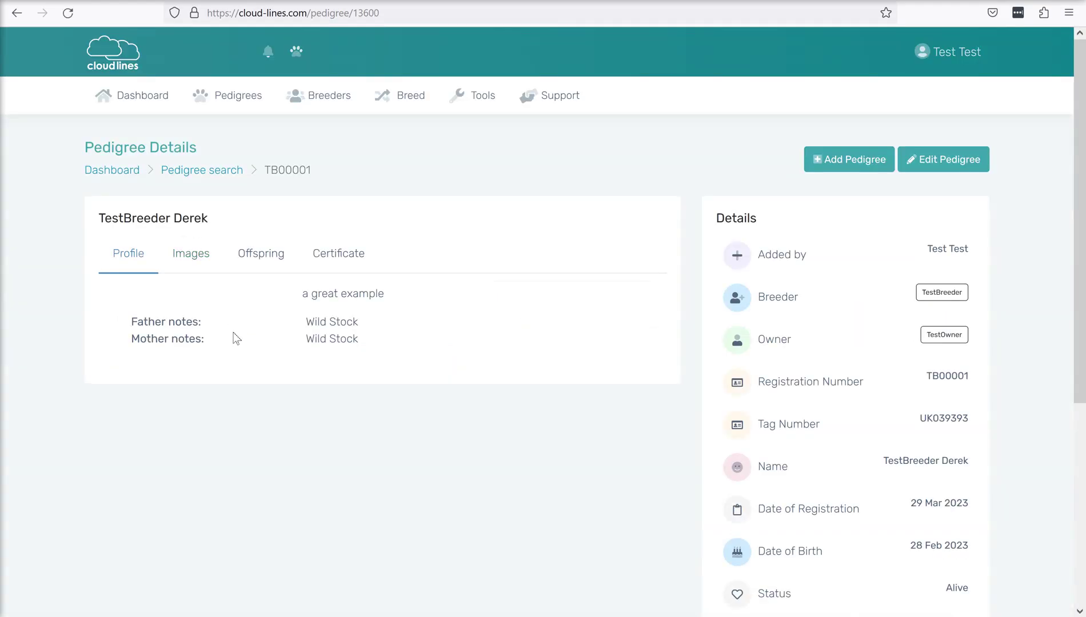
- Review Derek's certificate and confirm his offspring list includes TestBreeder Child (TB00003)
click(351, 261)
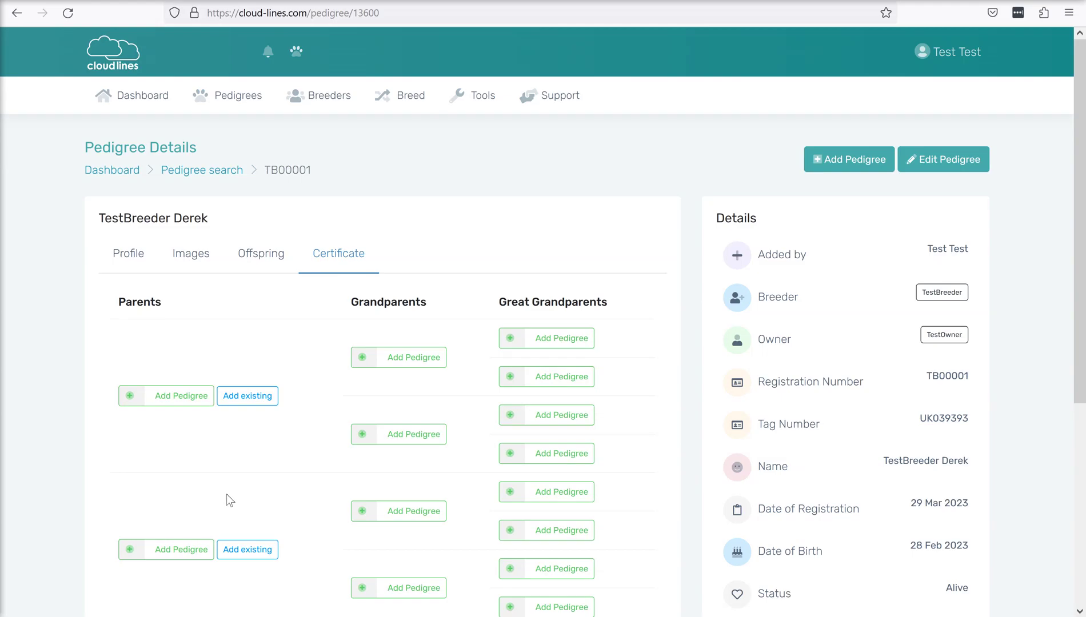
scroll(226, 499, down, 2)
scroll(226, 498, up, 2)
click(274, 264)
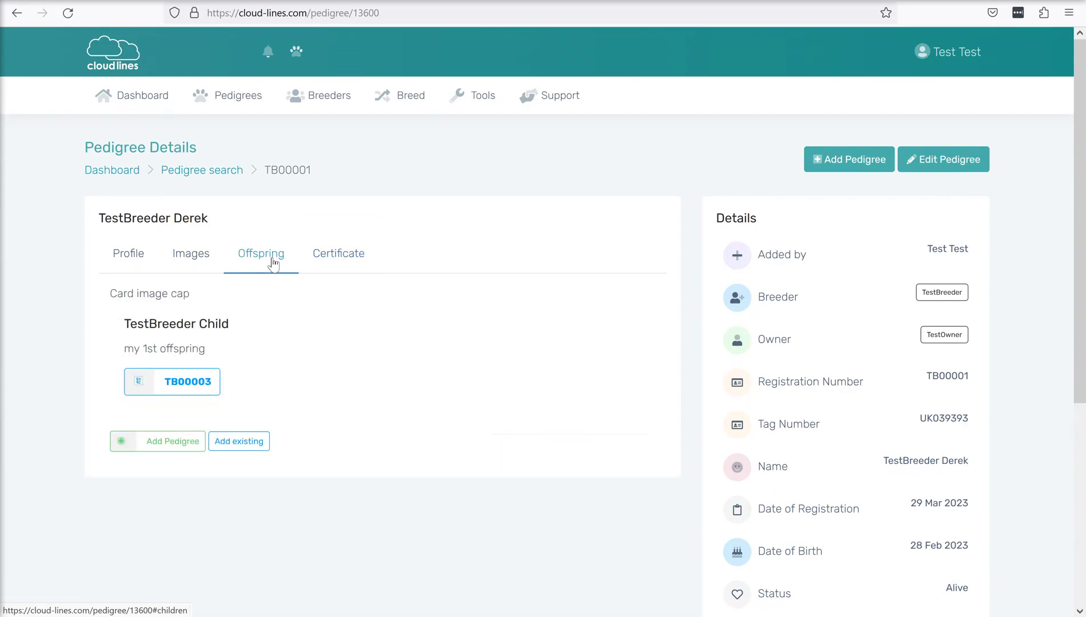